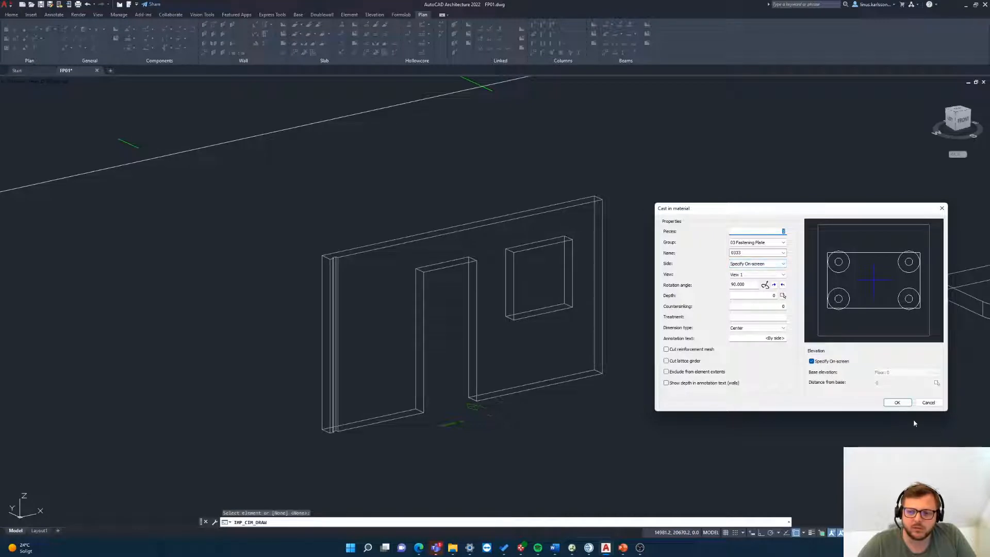
Step: Set the cast-in fastening plate's rotation angle to 0 and accept its properties for placement on the wall
left_click(783, 285)
left_click(774, 284)
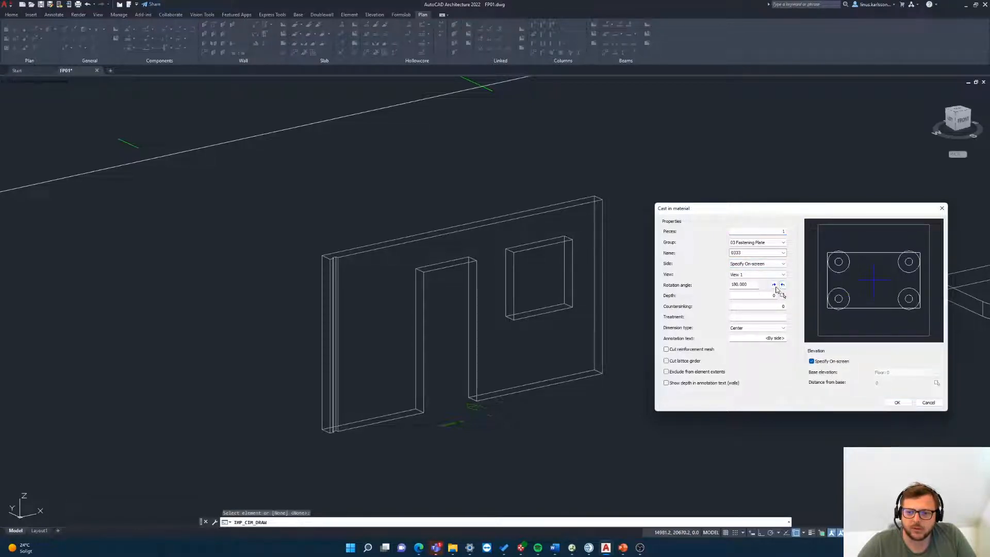
left_click(774, 285)
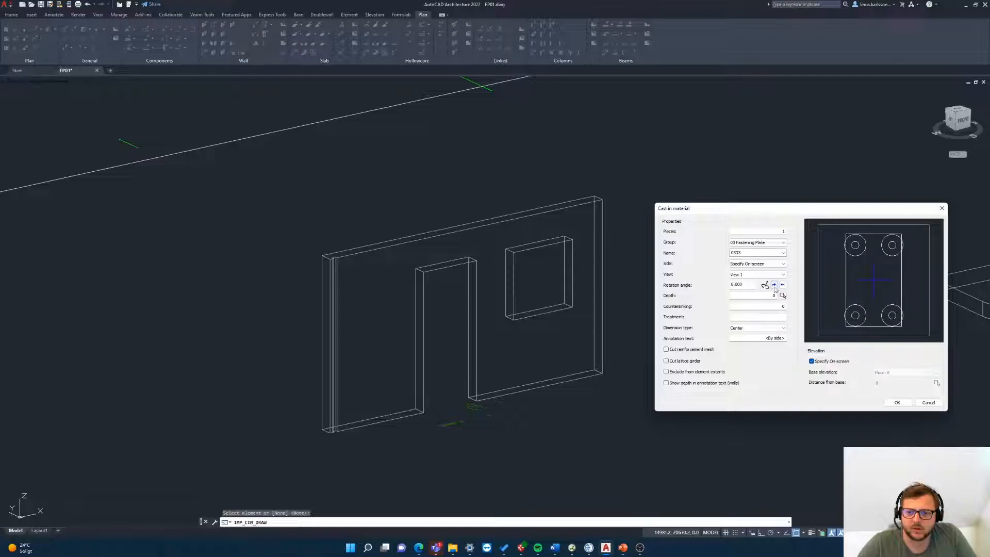
left_click(898, 403)
Step: Preview the fastening plate on the wall's front face and on its top edge to compare the available sides
left_click(446, 339)
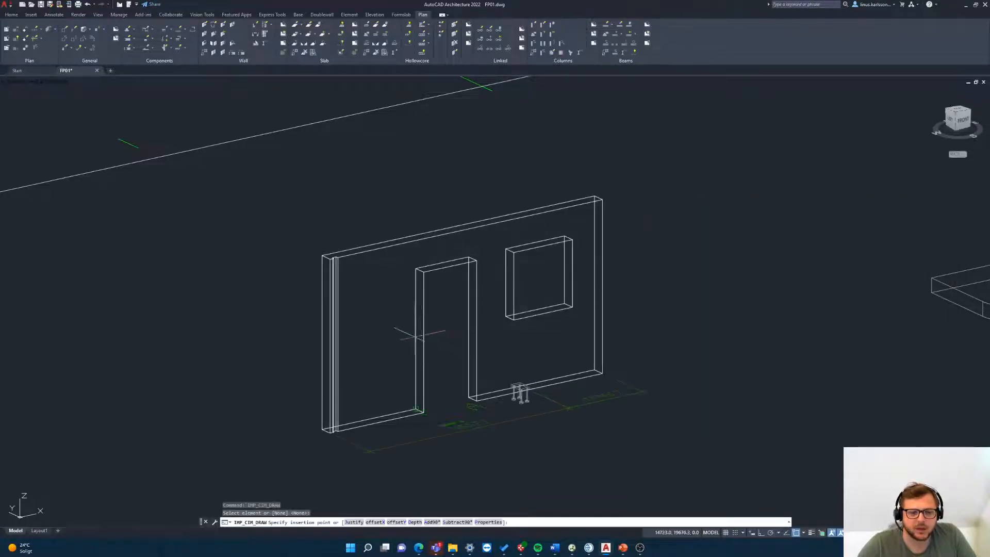
scroll(368, 300, "up", 2)
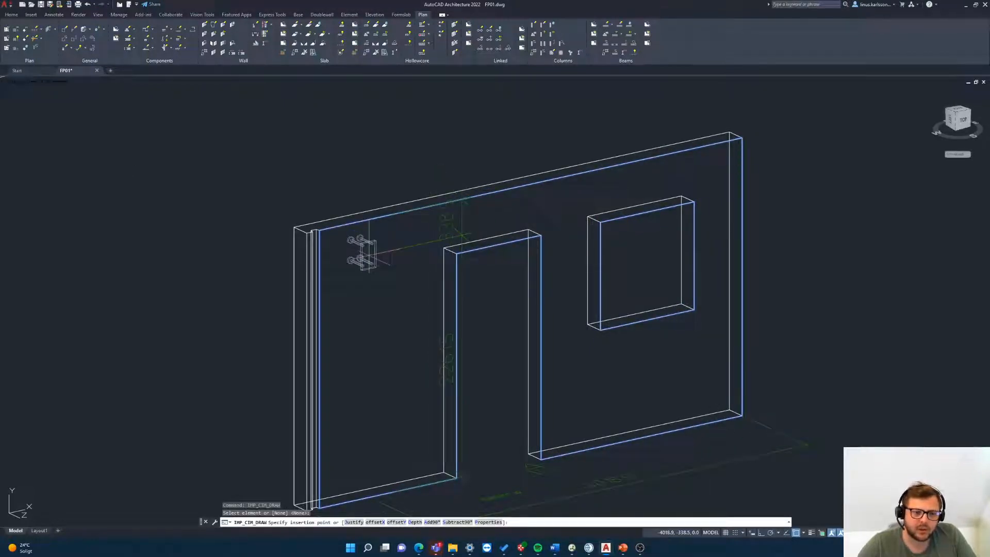
scroll(339, 215, "up", 8)
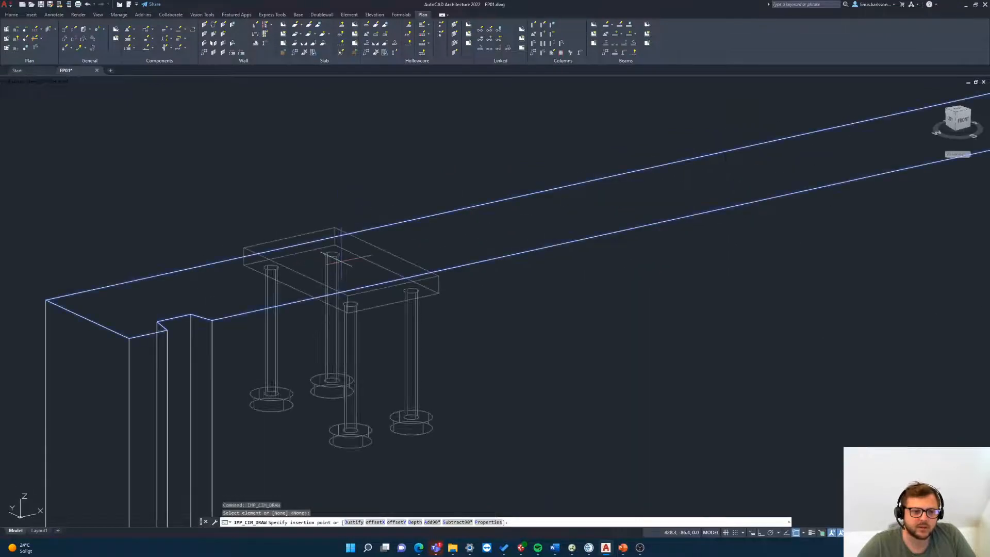
scroll(144, 224, "down", 2)
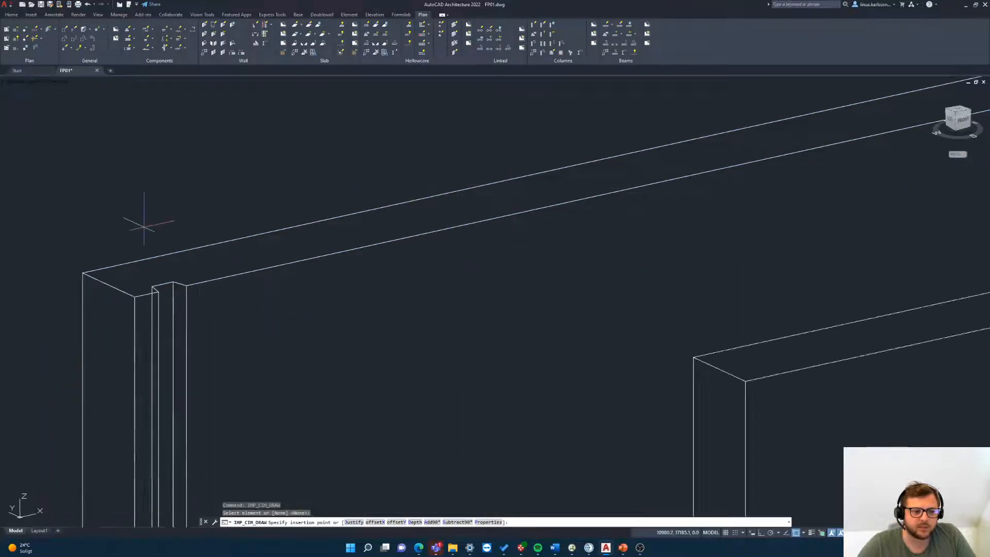
scroll(155, 247, "down", 4)
scroll(166, 269, "up", 3)
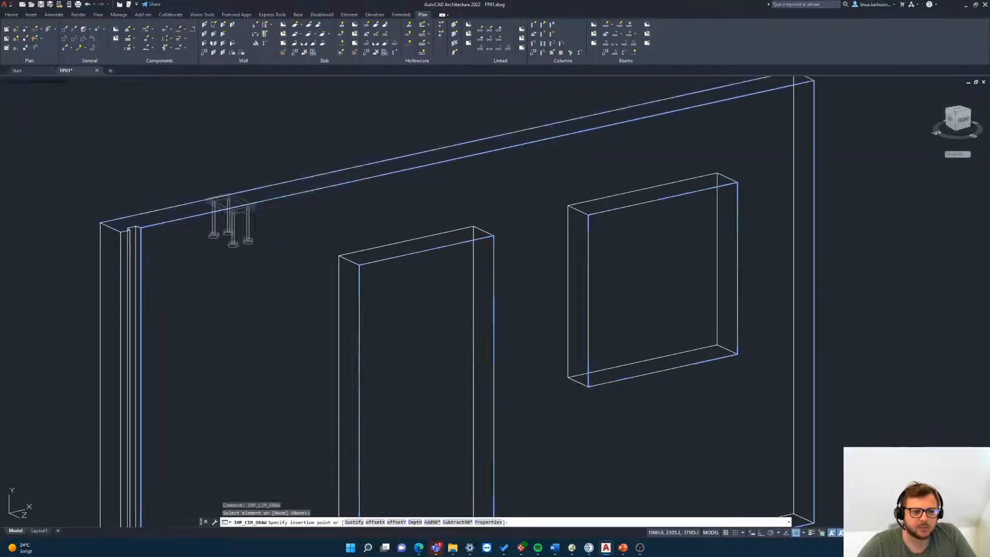
scroll(230, 219, "down", 2)
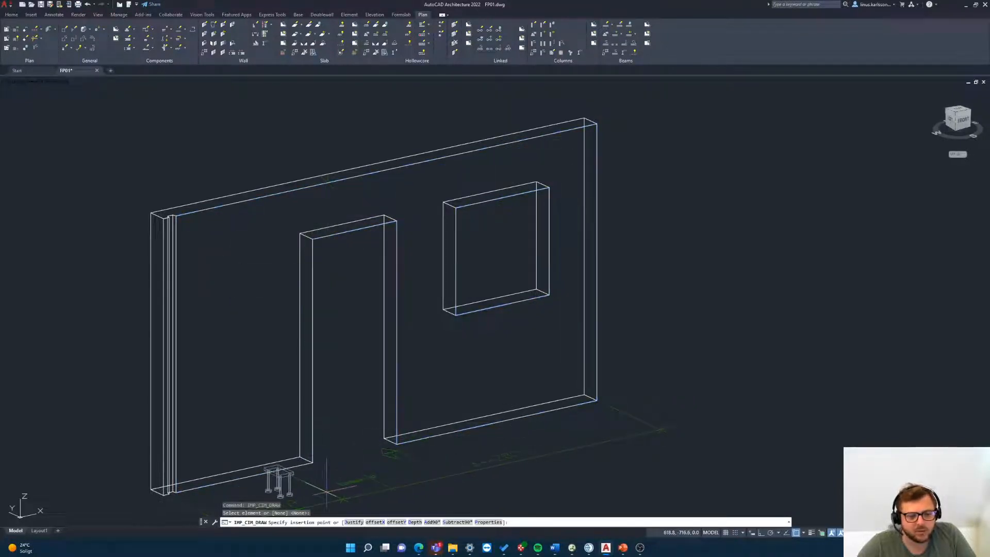
Step: Set the plate's justification to TopRight and add 90° to its rotation twice
left_click(353, 523)
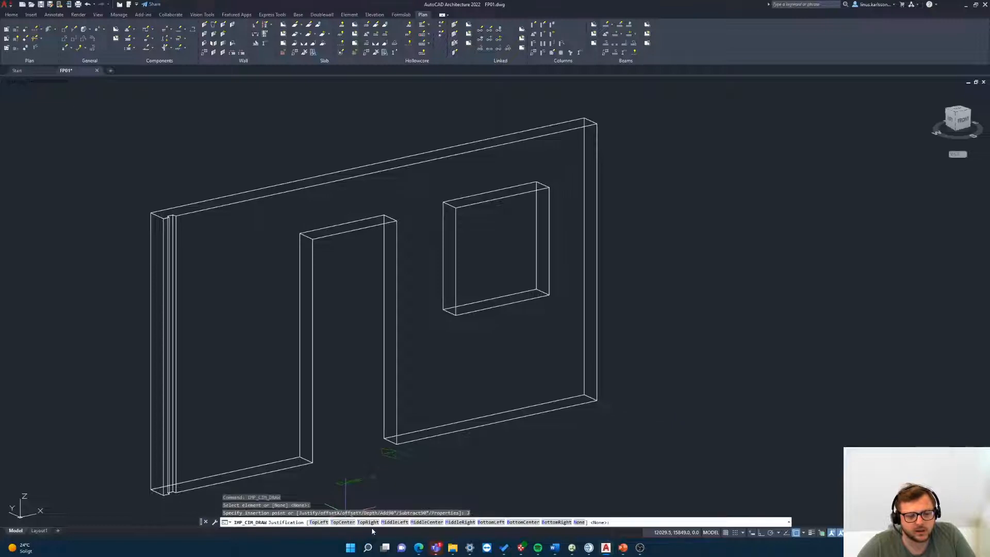
left_click(368, 523)
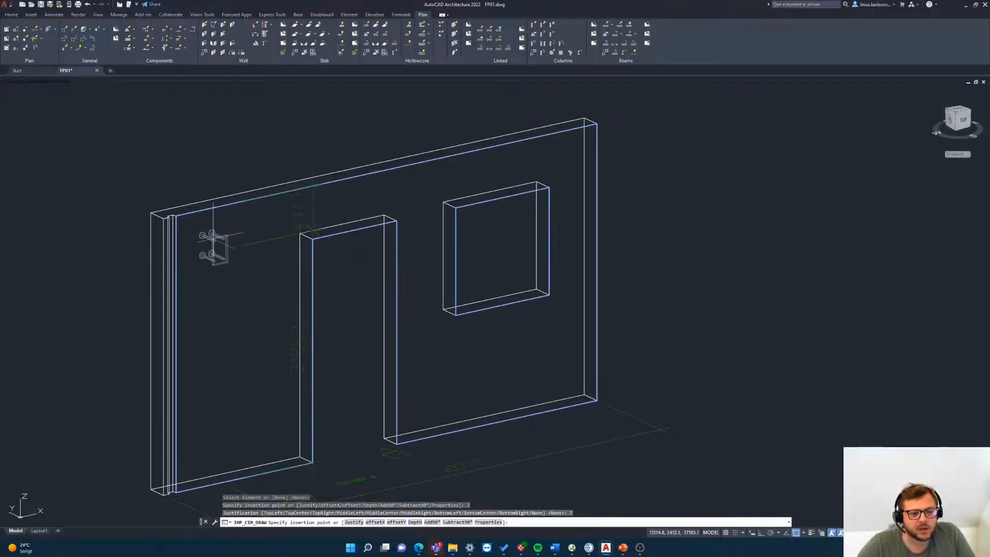
left_click(433, 522)
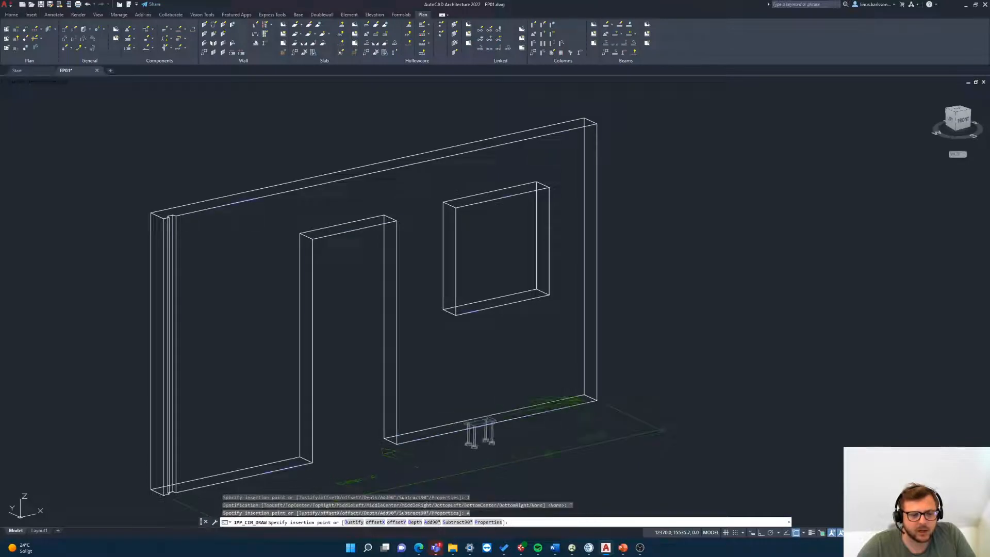
left_click(433, 523)
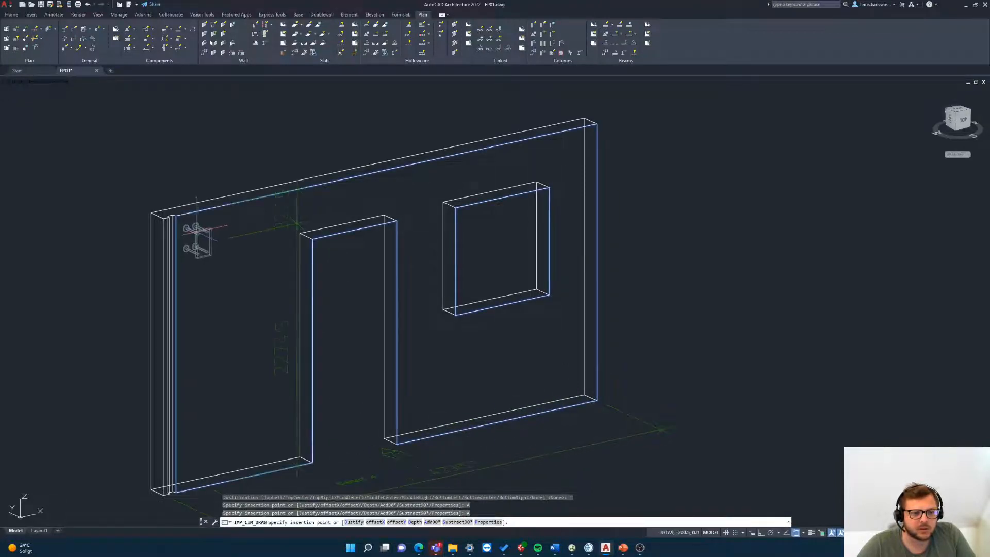
Step: Place two fastening plates at 180° rotation on the wall's front face, near the upper and lower corners beside the grooved end
left_click(196, 228)
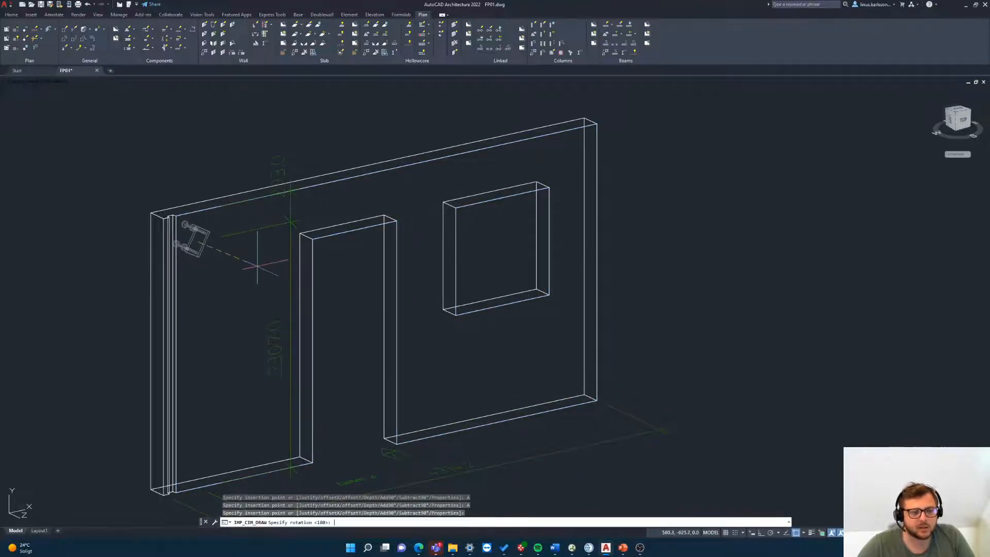
key("Return")
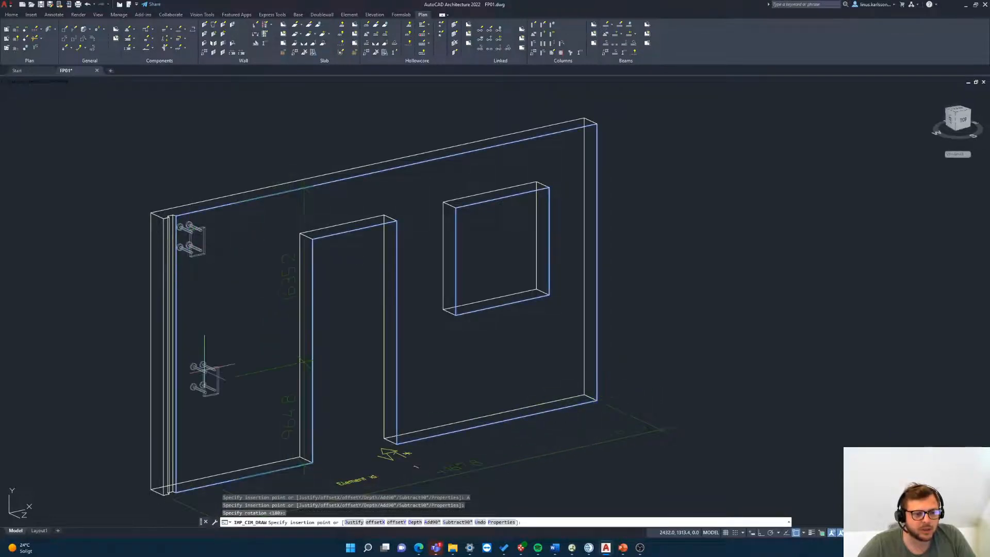
left_click(192, 438)
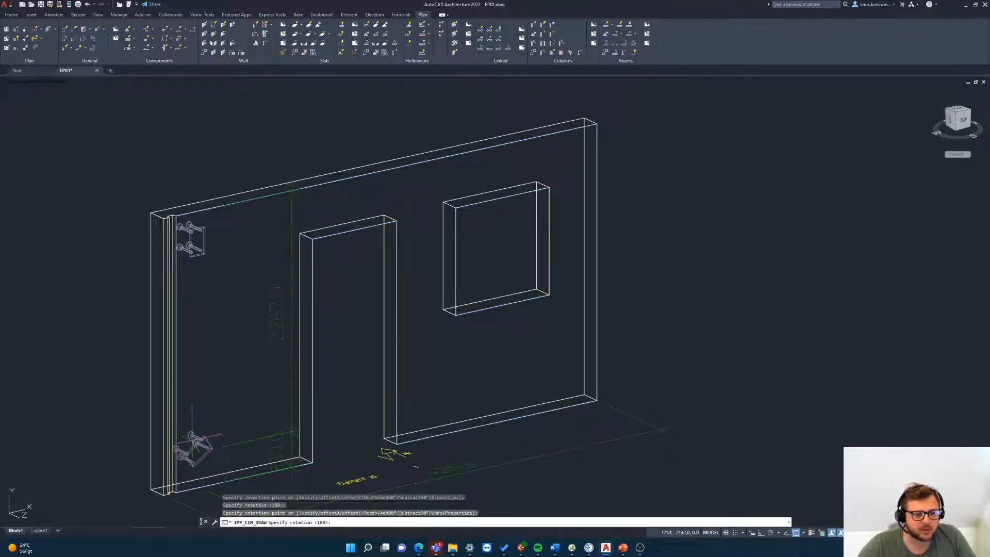
key("Return")
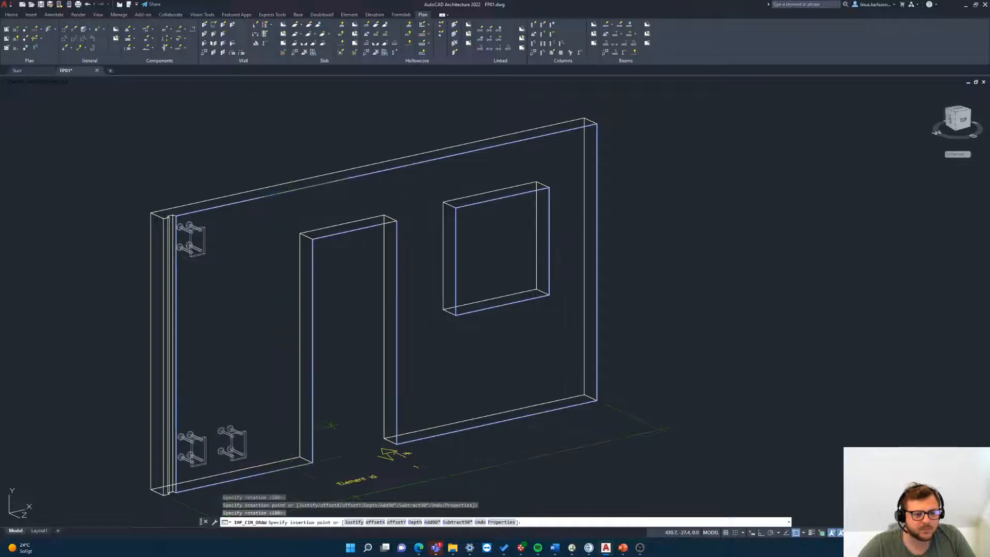
Step: Place a third fastening plate beside the door opening, undo that placement and end the command
left_click(282, 353)
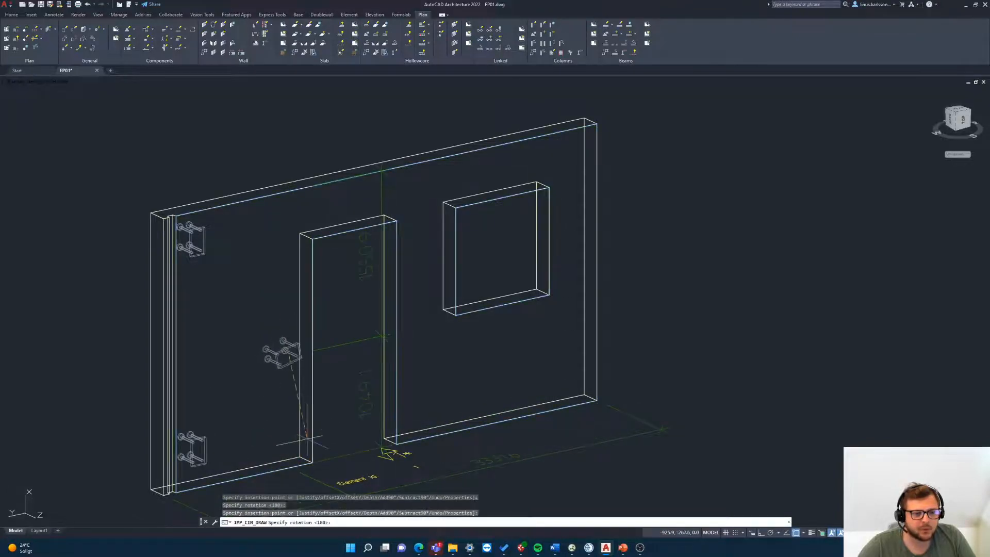
key("Return")
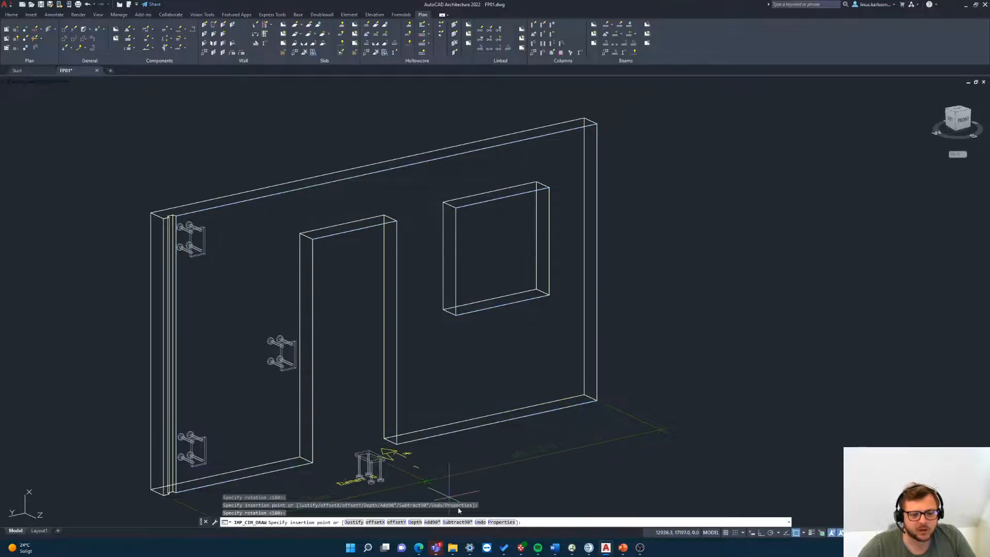
left_click(482, 522)
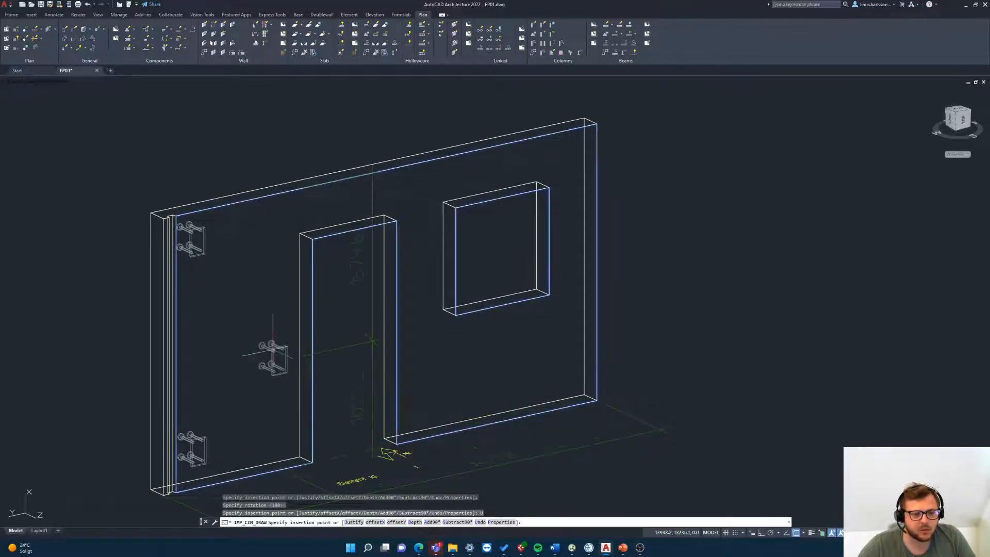
key("Escape")
key("Escape")
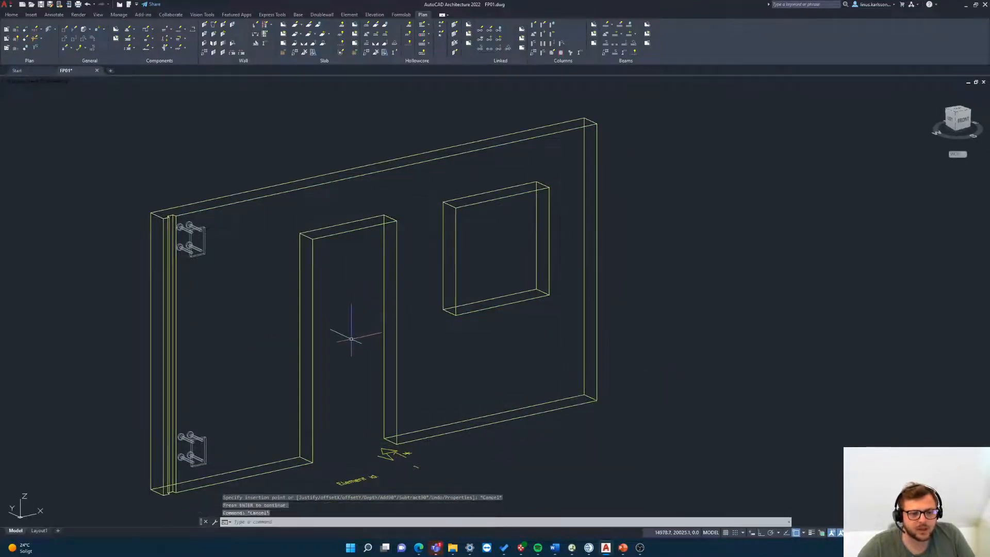
Step: Start a cast-in fastening plate 0331 on beam B2 with side Front and rotation 0
scroll(177, 320, "down", 2)
scroll(177, 320, "down", 5)
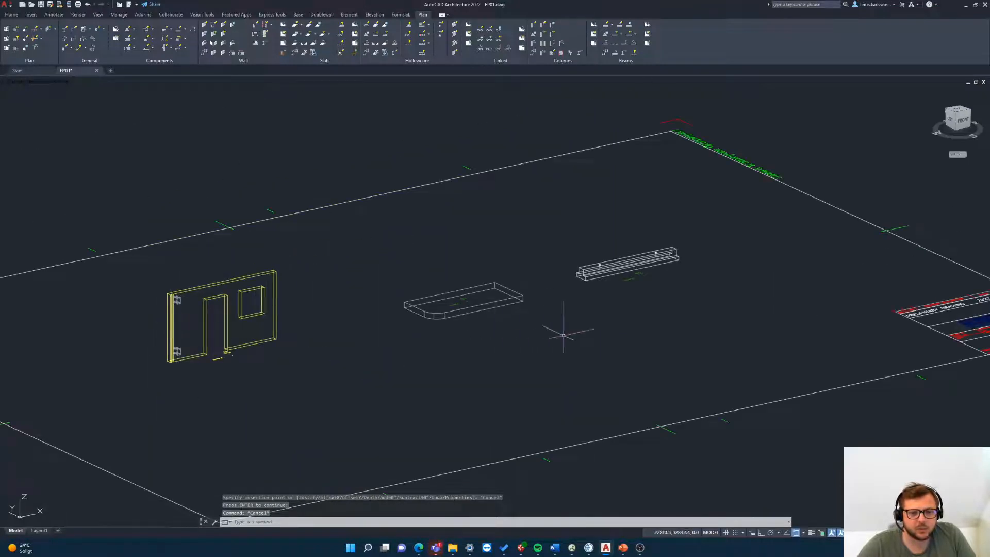
middle_click_drag(570, 331, 421, 393)
scroll(478, 356, "up", 6)
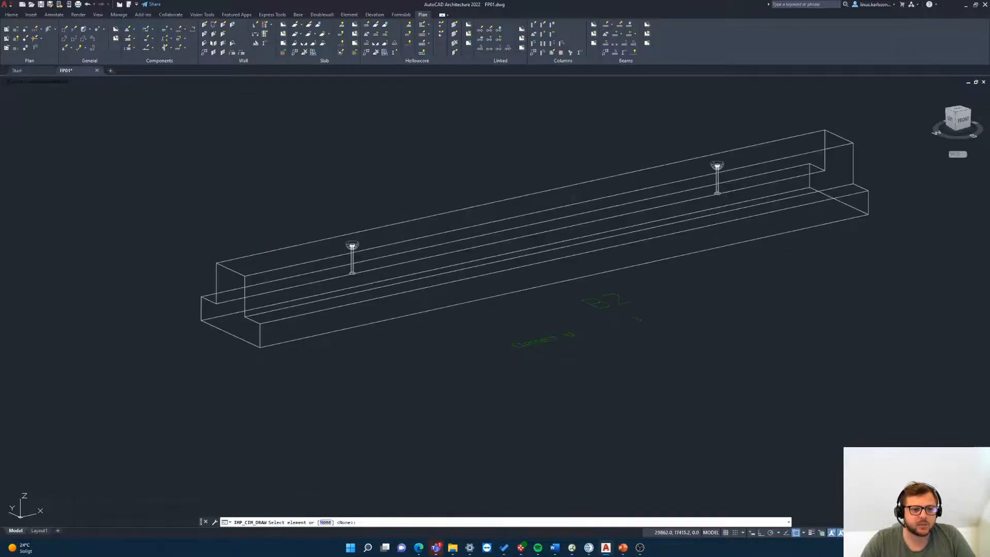
key("Return")
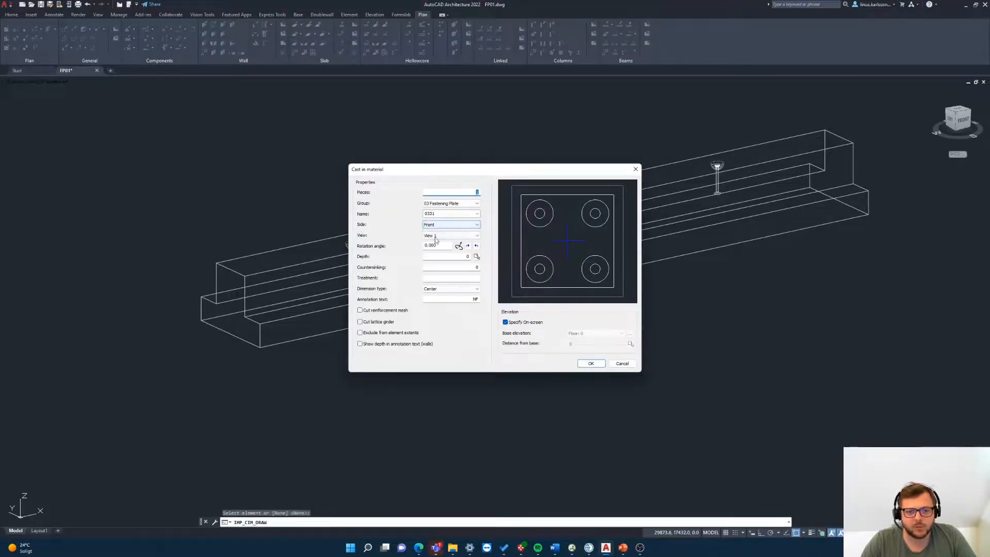
left_click(590, 364)
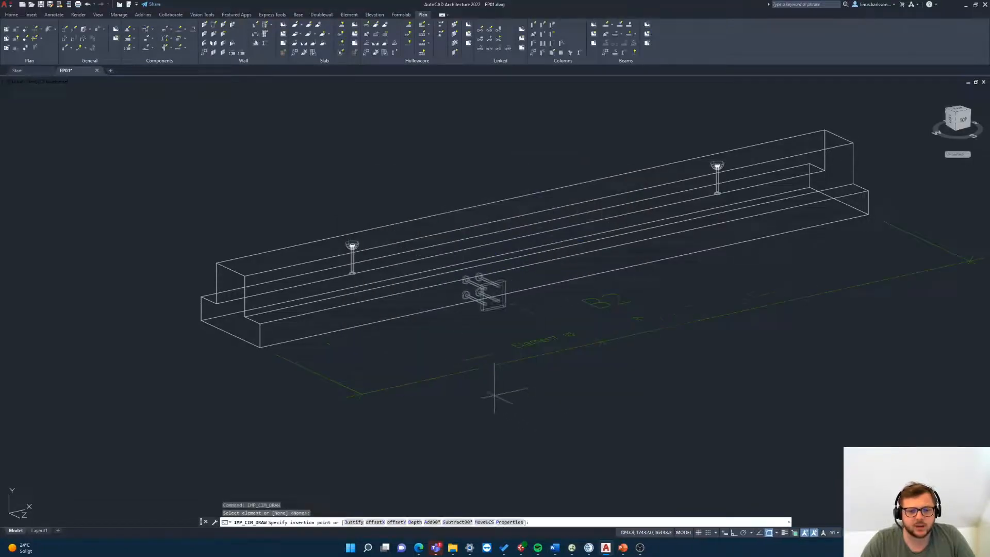
Step: Use MoveUCS to shift the plate's insertion plane to the inner corner where the beam's front ledge meets its web
middle_click_drag(351, 356, 320, 335, "shift")
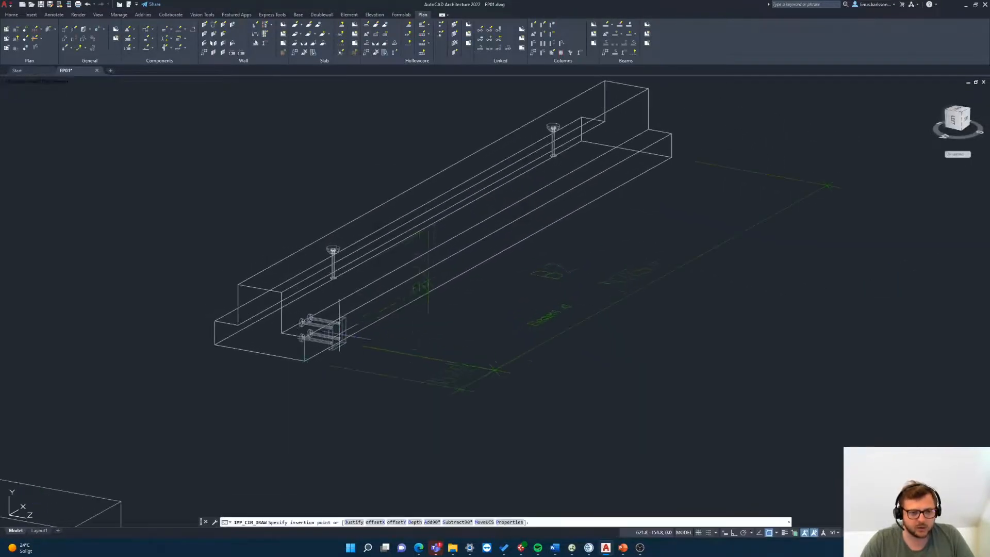
scroll(320, 335, "up", 6)
scroll(321, 341, "down", 3)
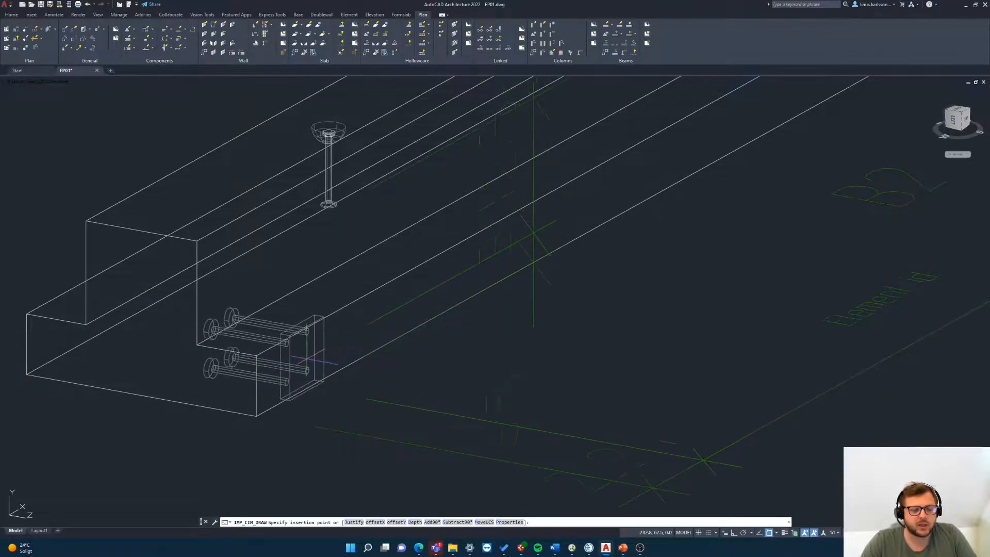
middle_click_drag(335, 338, 369, 344, "shift")
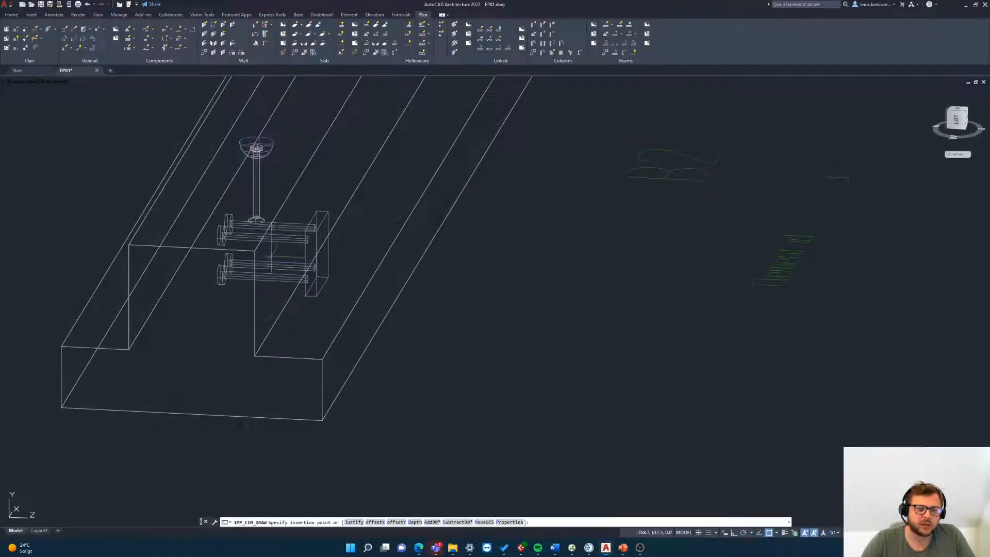
left_click(485, 522)
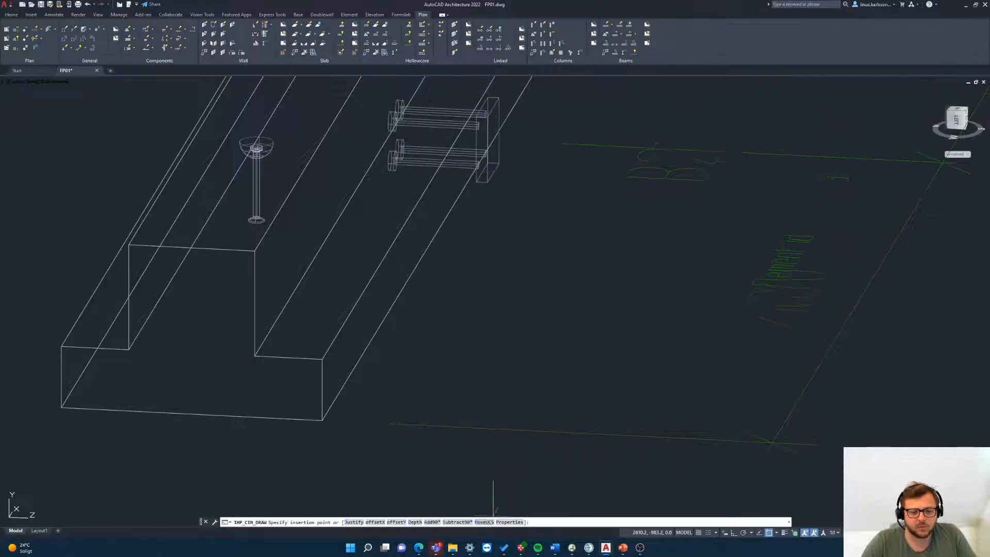
left_click(484, 522)
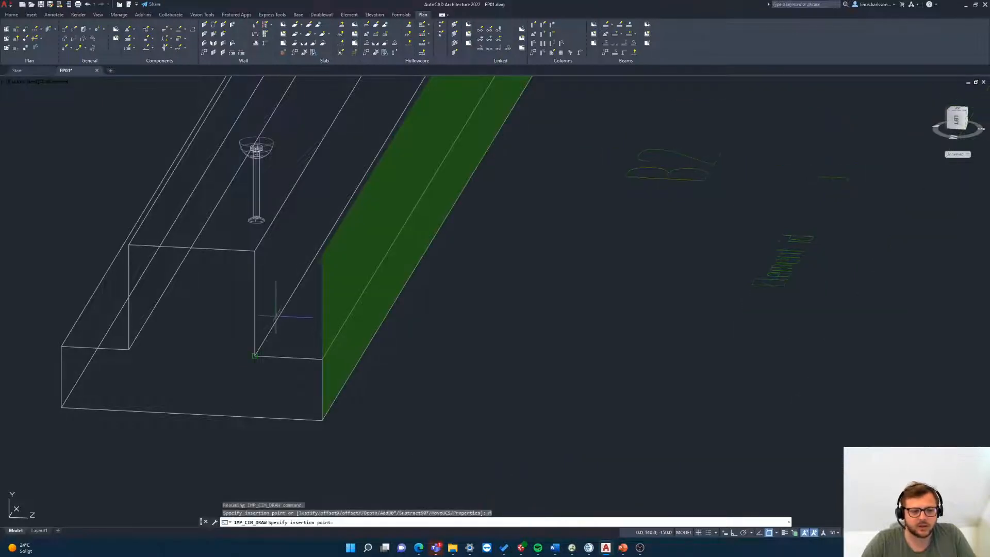
left_click(254, 356)
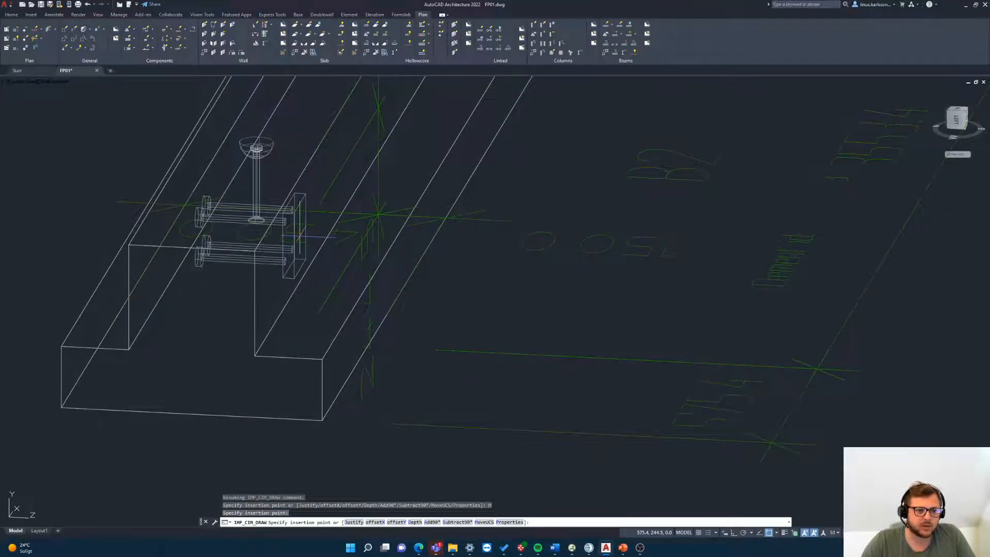
Step: Place the fastening plate on the front face of the beam's web near the closer lifting anchor and end the command
left_click(297, 237)
key("Return")
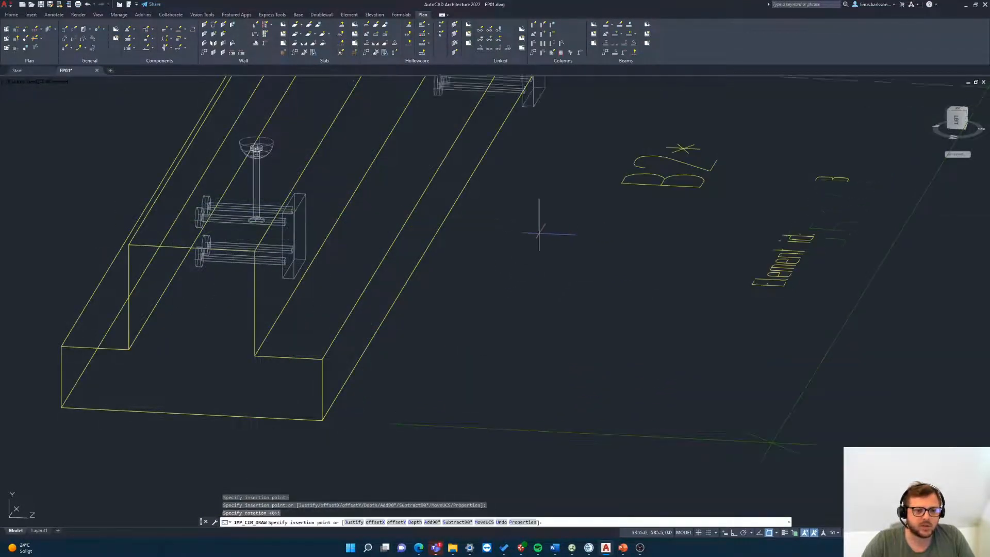
scroll(537, 242, "down", 2)
scroll(561, 305, "down", 2)
middle_click_drag(504, 283, 442, 336, "shift")
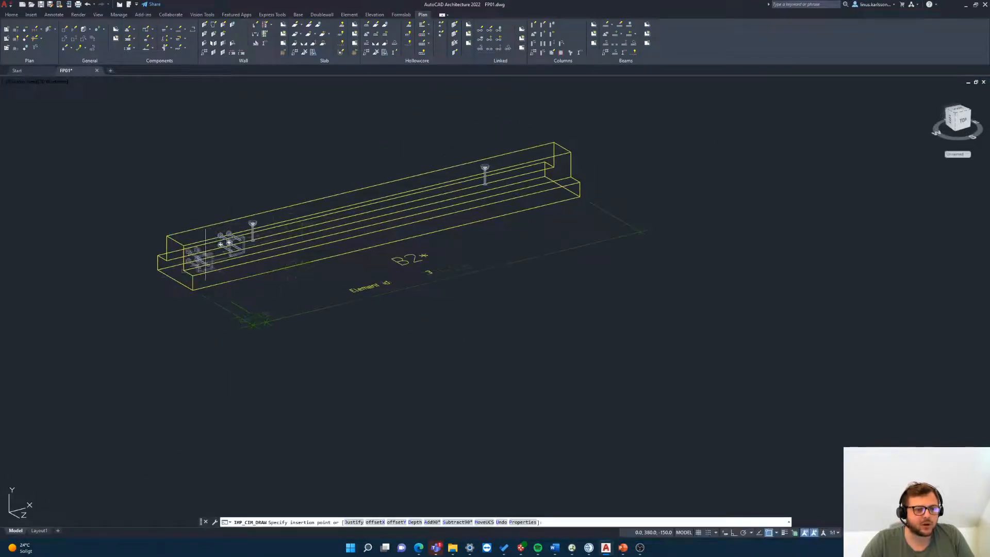
key("Escape")
scroll(176, 242, "up", 6)
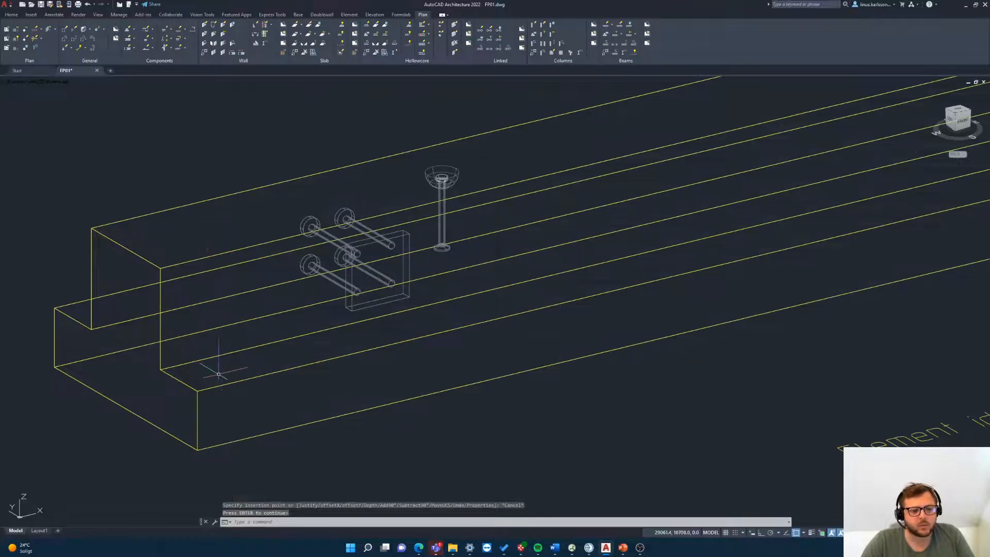
Step: Start inserting a cast-in fixture from group 02 Fixtures on slab B1 in top view, with side Top and rotation 0
scroll(206, 247, "down", 8)
middle_click_drag(273, 279, 449, 278)
middle_click_drag(626, 288, 555, 420, "shift")
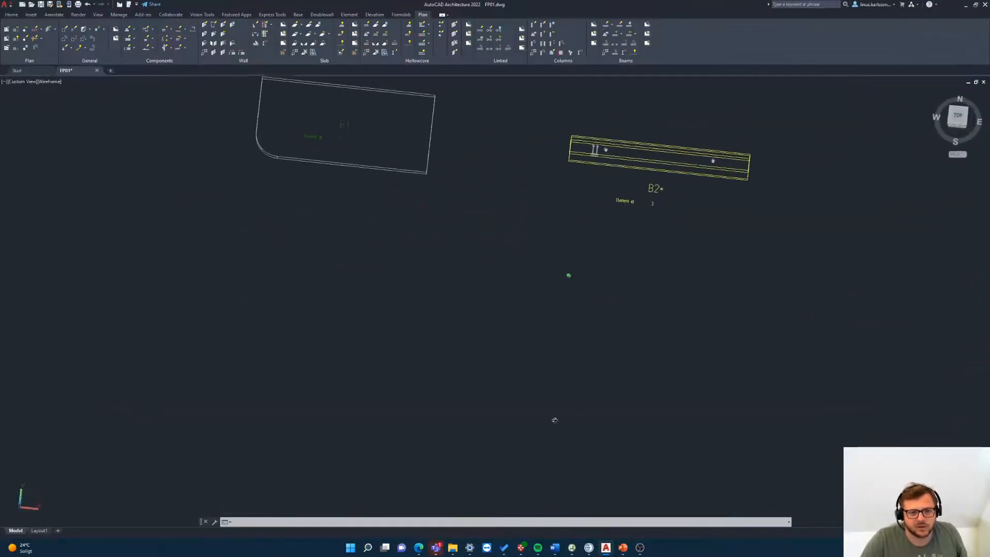
middle_click_drag(525, 280, 591, 341)
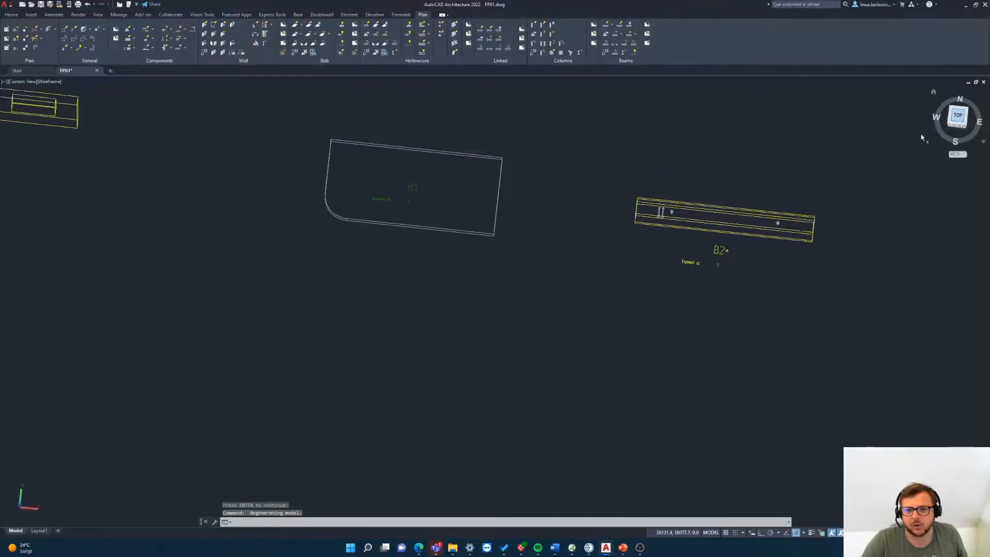
left_click(957, 116)
scroll(521, 290, "up", 5)
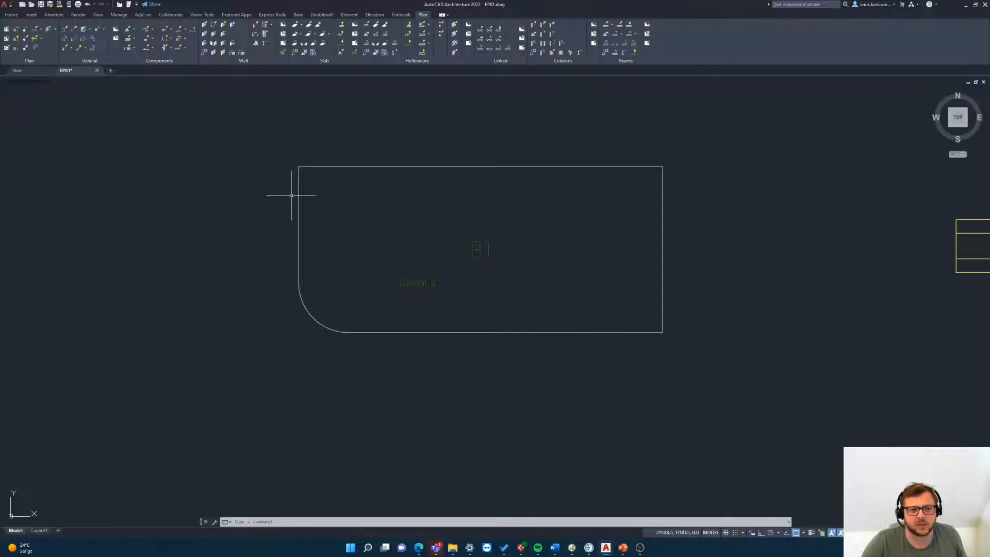
left_click(164, 32)
left_click(416, 330)
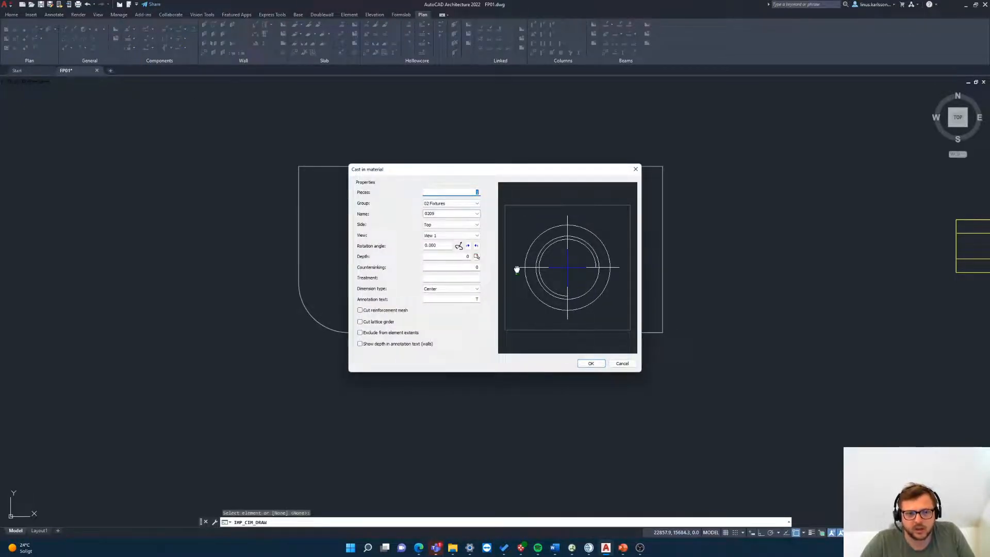
left_click(591, 364)
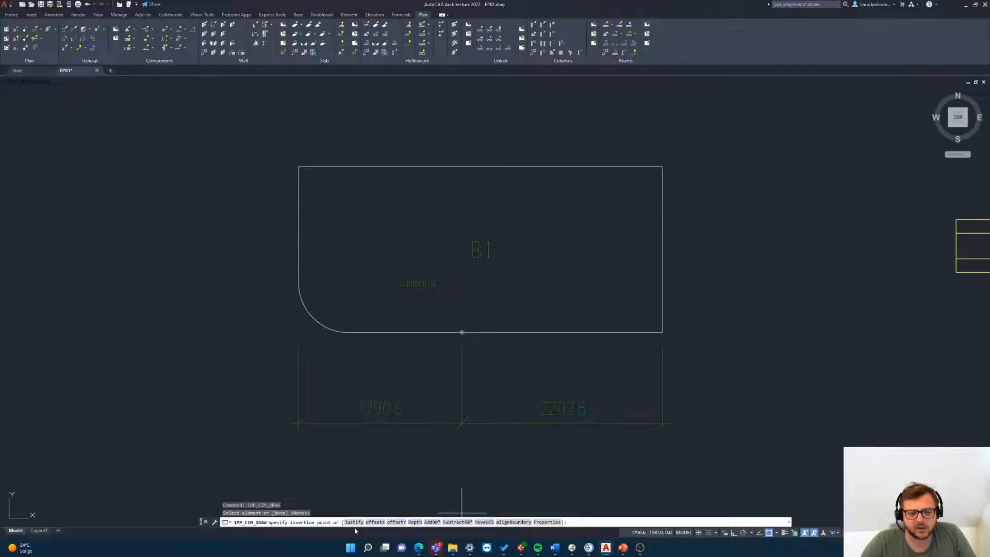
Step: Align the fixture's insertion to the slab boundary with alignBoundary and set its Y offset to 200
left_click(514, 522)
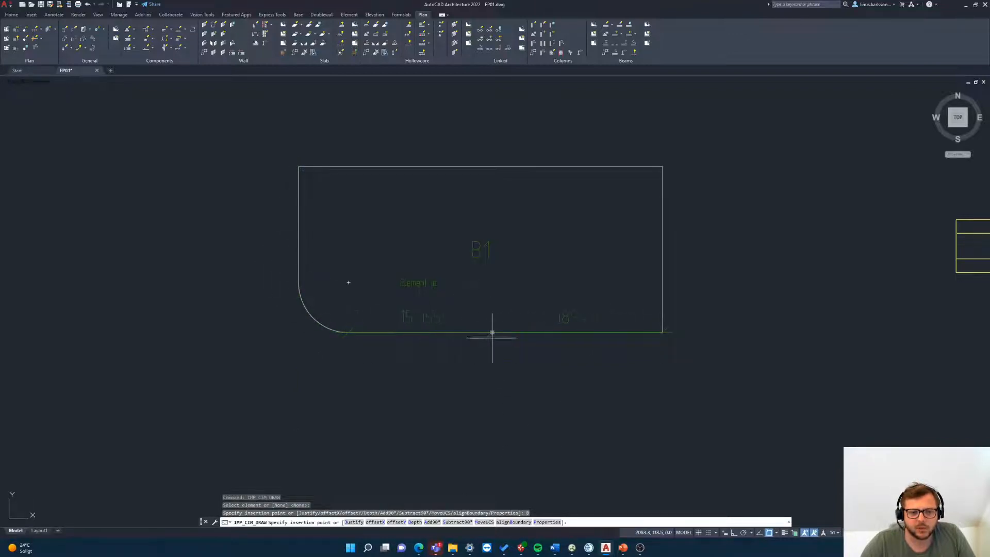
left_click(397, 522)
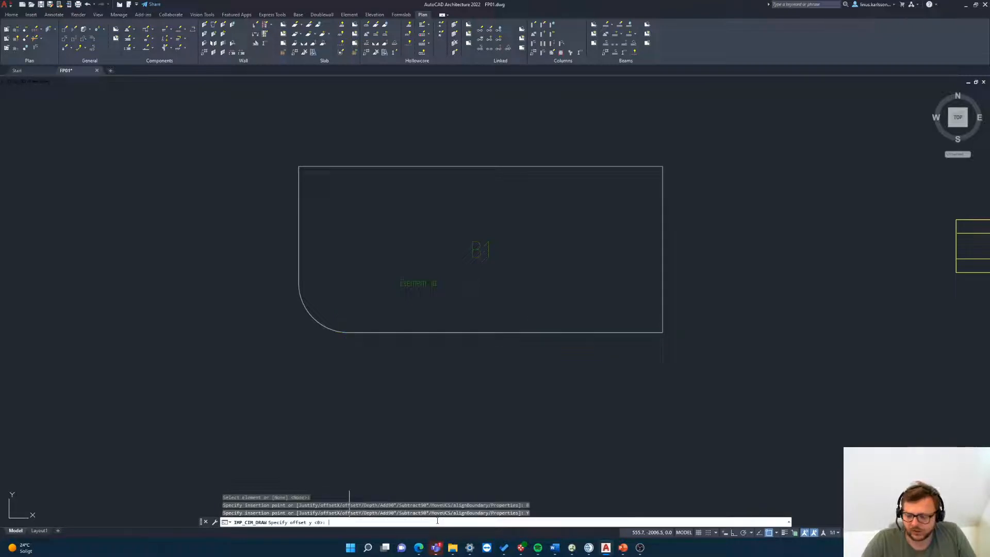
key("Return")
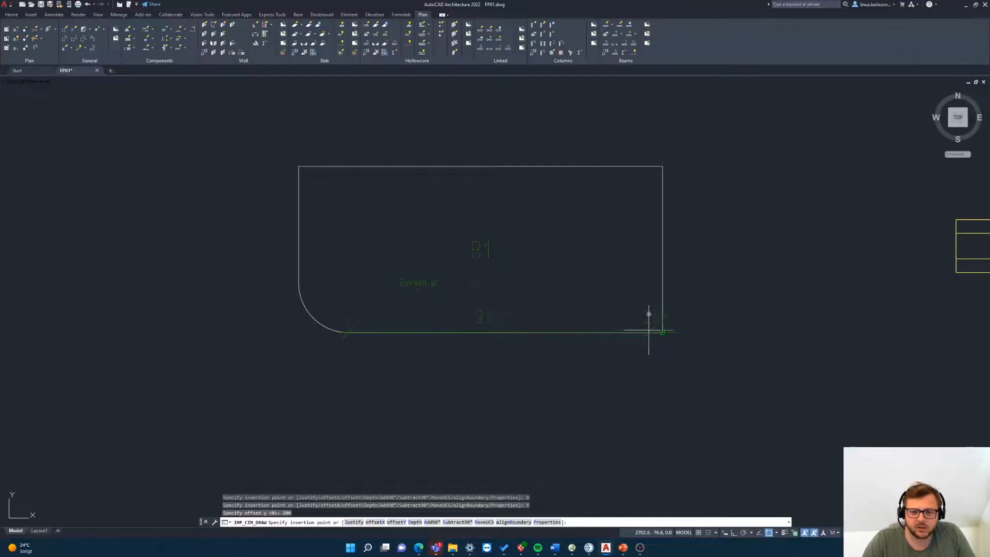
Step: Place three fixtures along slab B1's long lower edge, including one at the end of the rounded corner, all at rotation 0
left_click(581, 332)
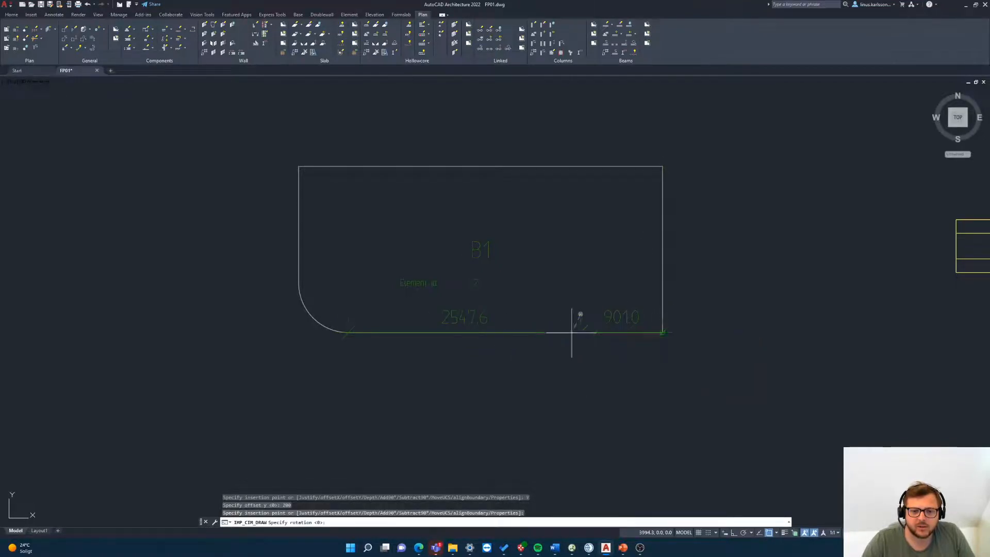
key("Return")
left_click(470, 332)
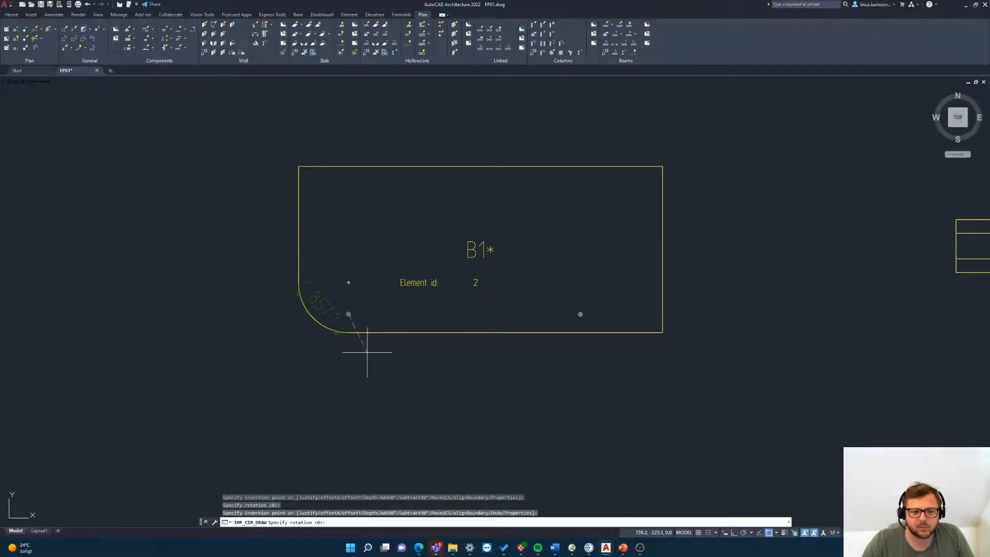
key("Return")
left_click(488, 348)
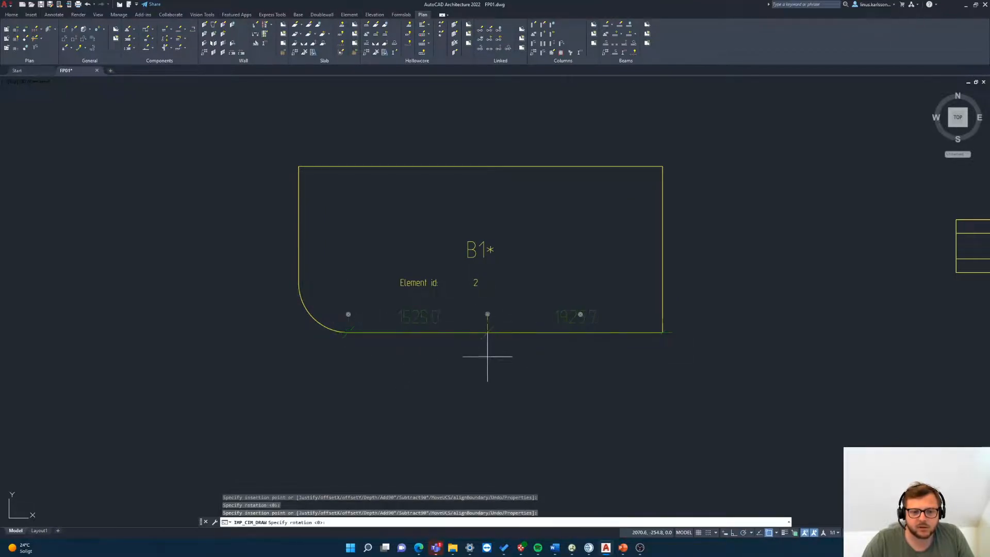
key("Return")
Step: Place one fixture along the slab's rounded corner and two along the adjoining short edge, keeping rotation 0
scroll(307, 317, "up", 6)
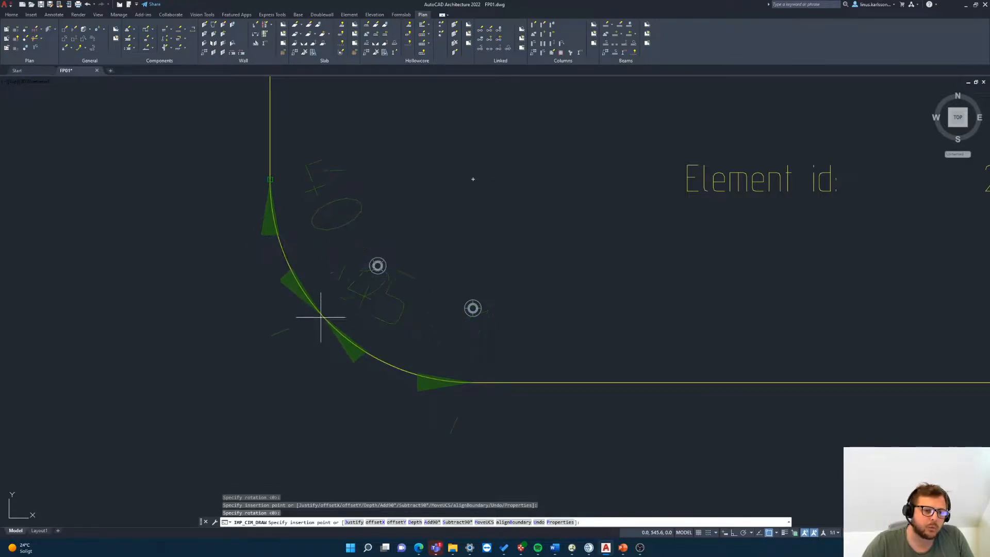
left_click(256, 385)
scroll(280, 456, "down", 5)
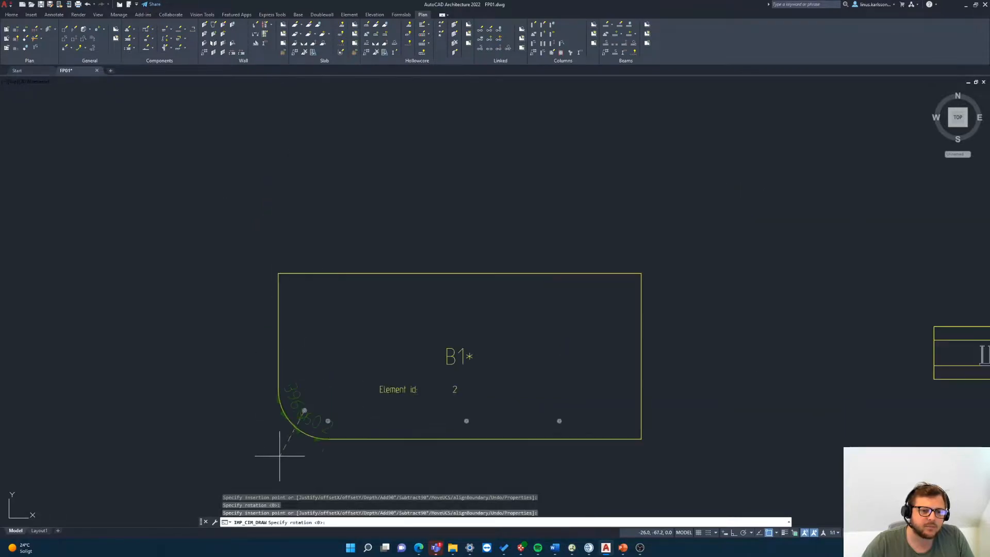
left_click(265, 380)
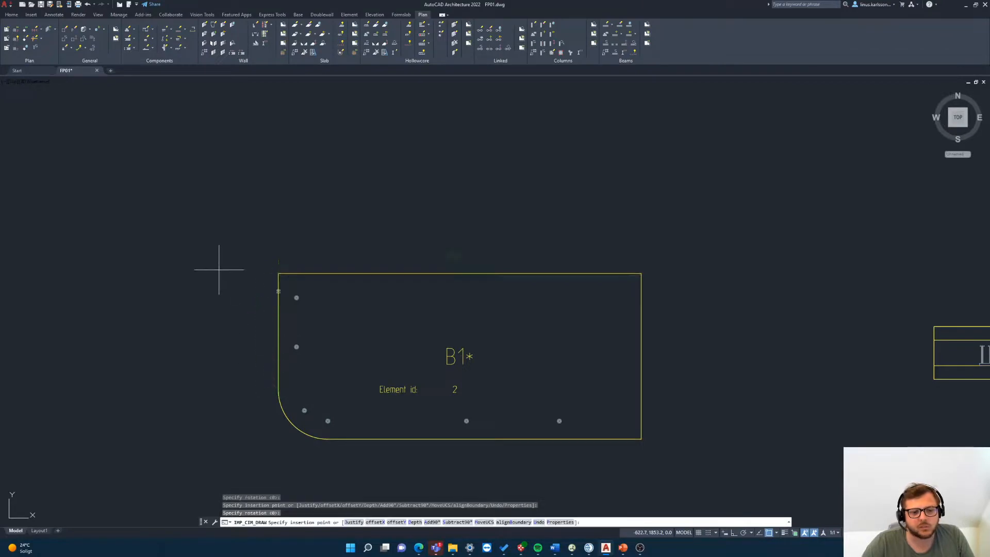
Step: Add two more fixtures at rotation 0 along the slab's long lower edge, end the command and show the slab in 3D
left_click(399, 468)
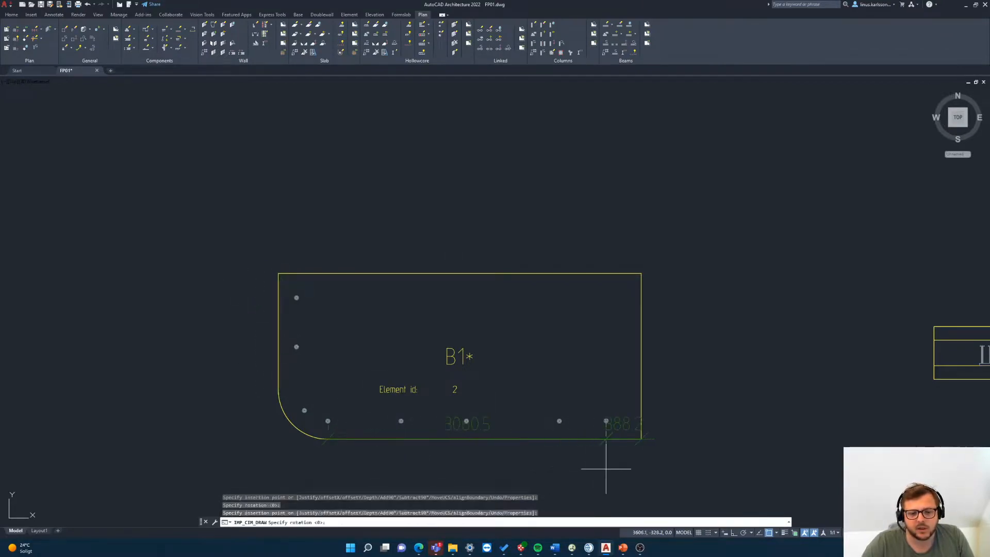
key("Return")
key("Escape")
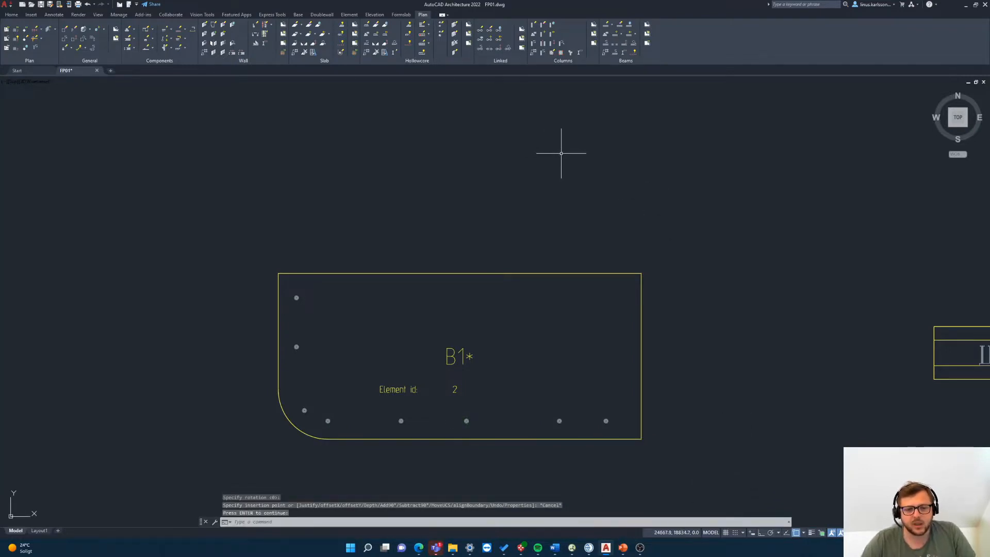
middle_click_drag(503, 454, 529, 395)
mouse_move(475, 436)
middle_mouse_down("shift")
mouse_move(518, 243)
mouse_move(417, 342)
middle_mouse_up("shift")
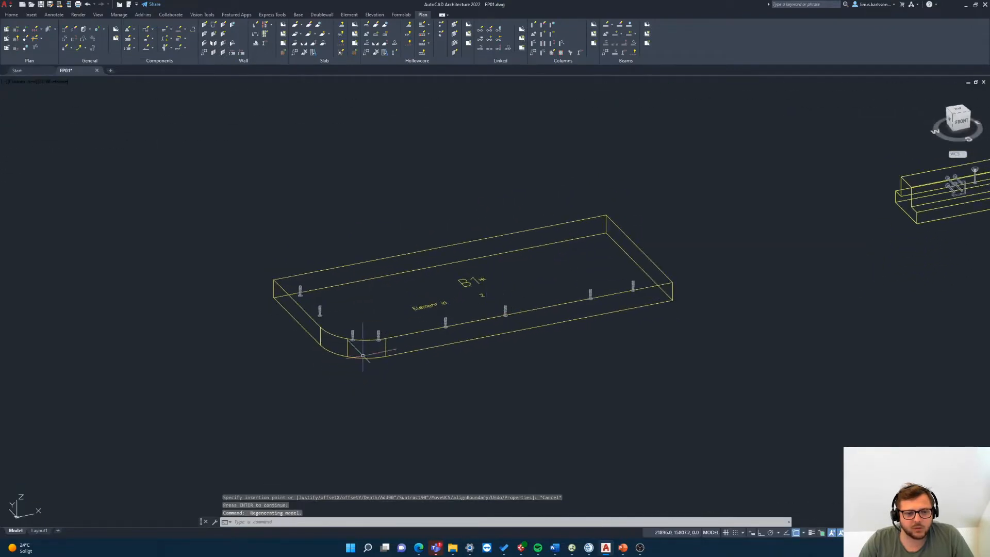